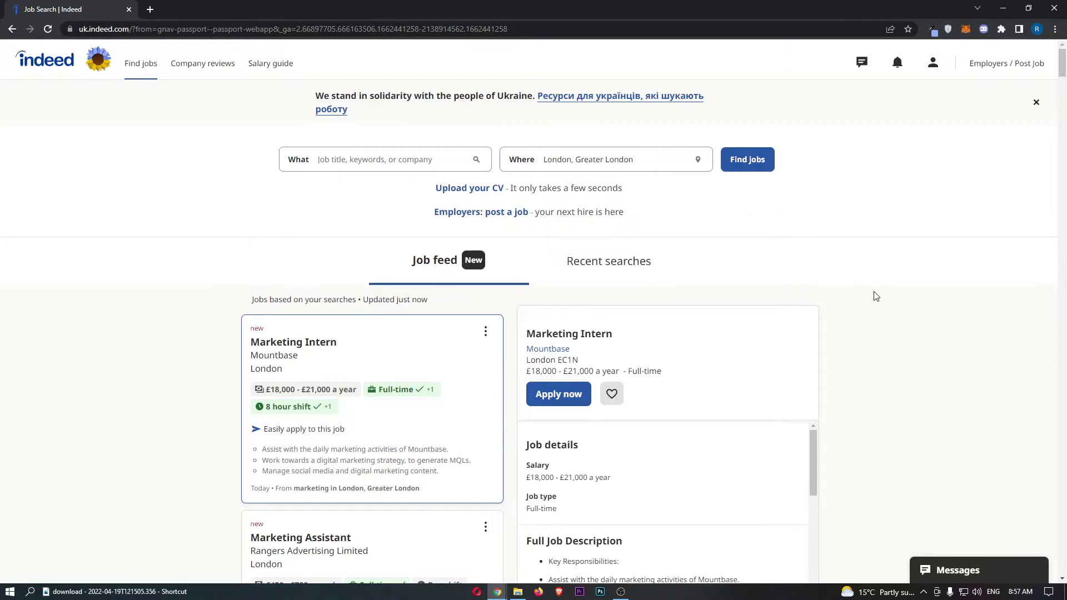
- Go to Account settings through the profile menu in the Indeed header
left_click(933, 62)
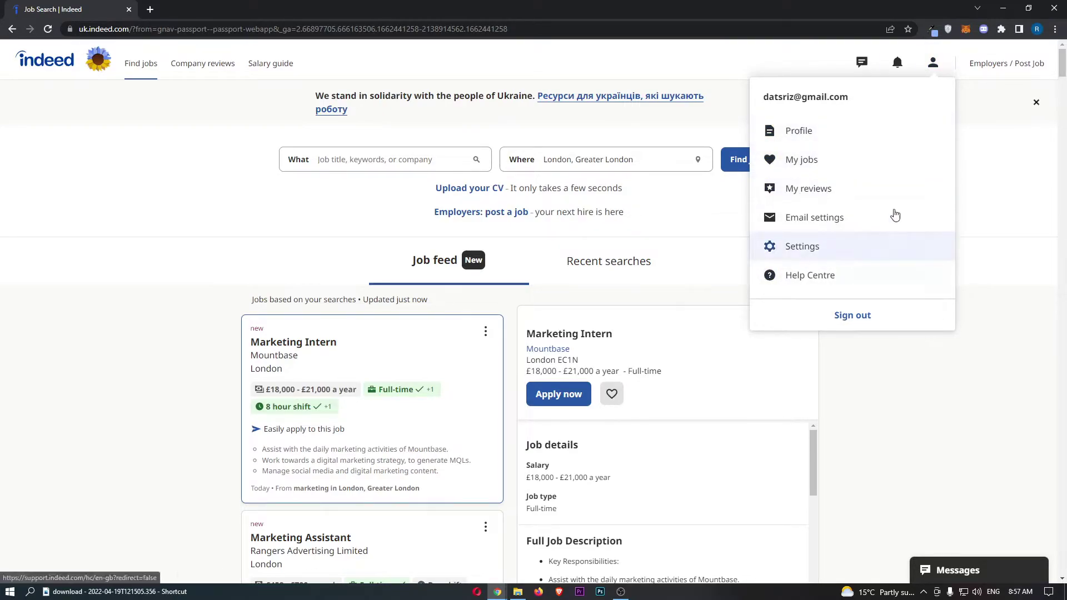
left_click(824, 254)
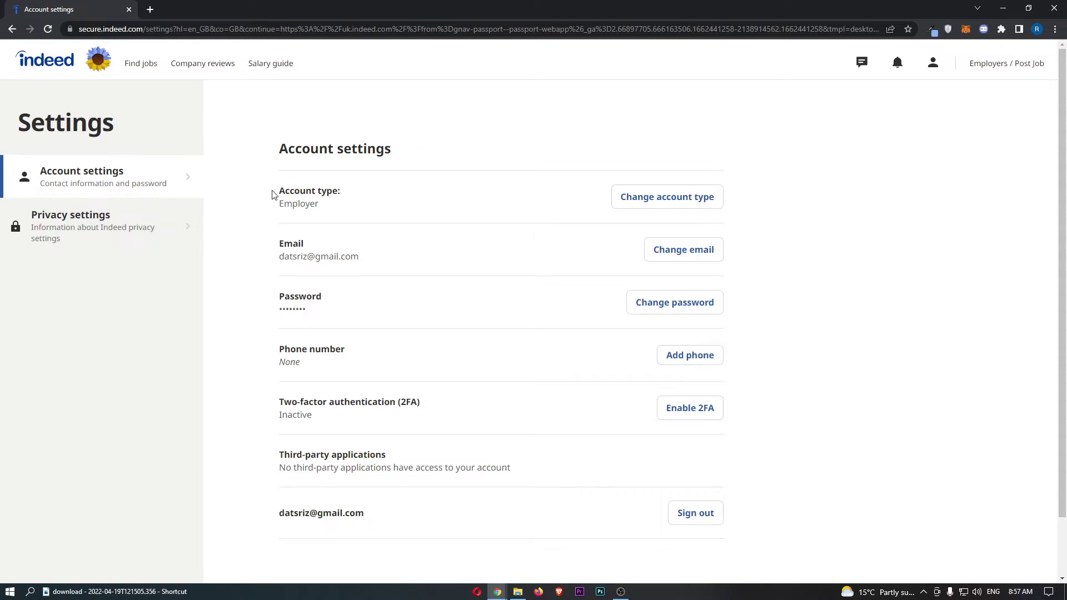
- Highlight the Phone number entry on Account settings, then start adding a phone number
left_click_drag(278, 351, 349, 357)
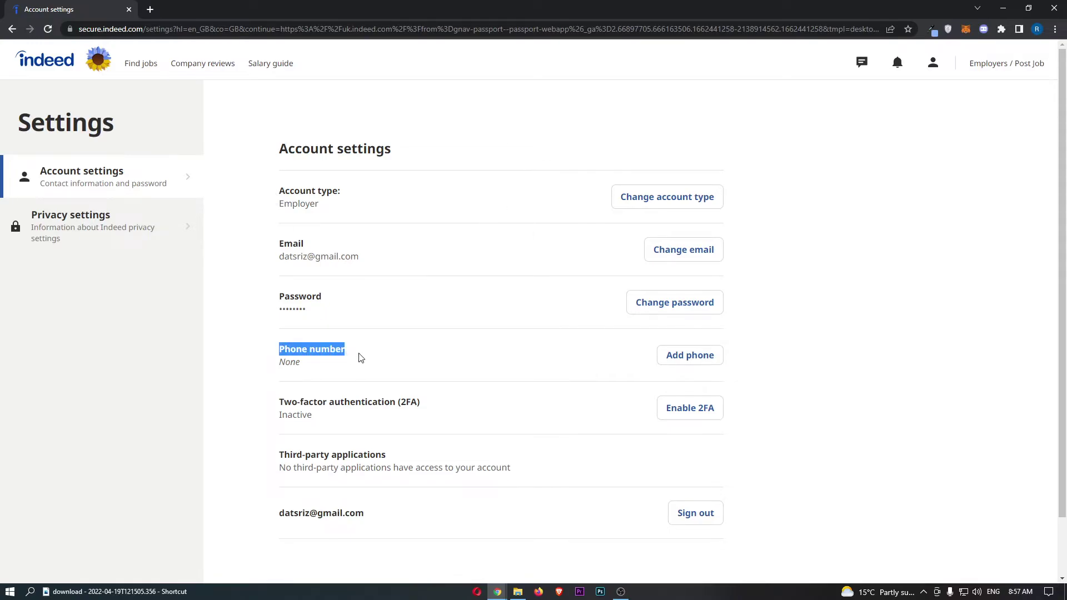
left_click(368, 354)
left_click(667, 360)
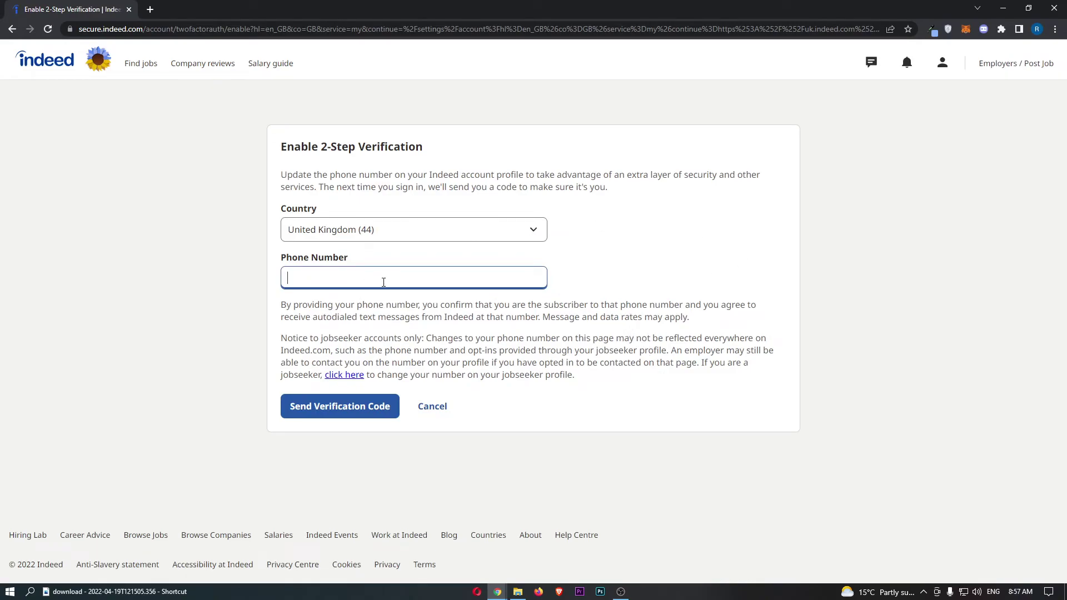
- Place the cursor in the empty Phone Number field, with United Kingdom (44) as country
left_click(313, 275)
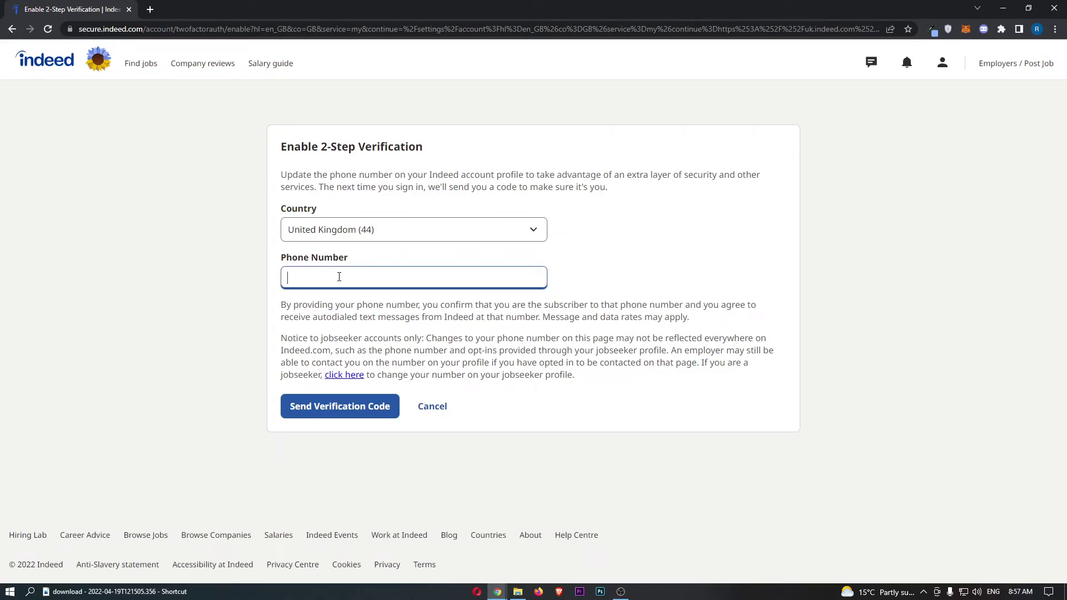